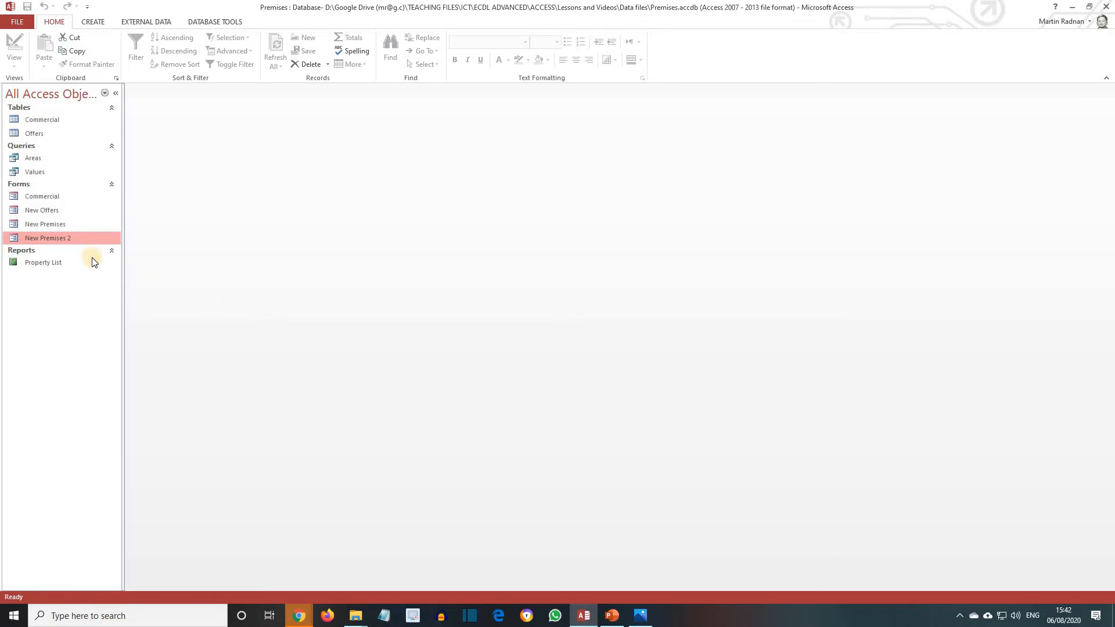
Open the New Premises form in Design view and turn on the control wizards.
left_click(60, 224)
double_click(61, 224)
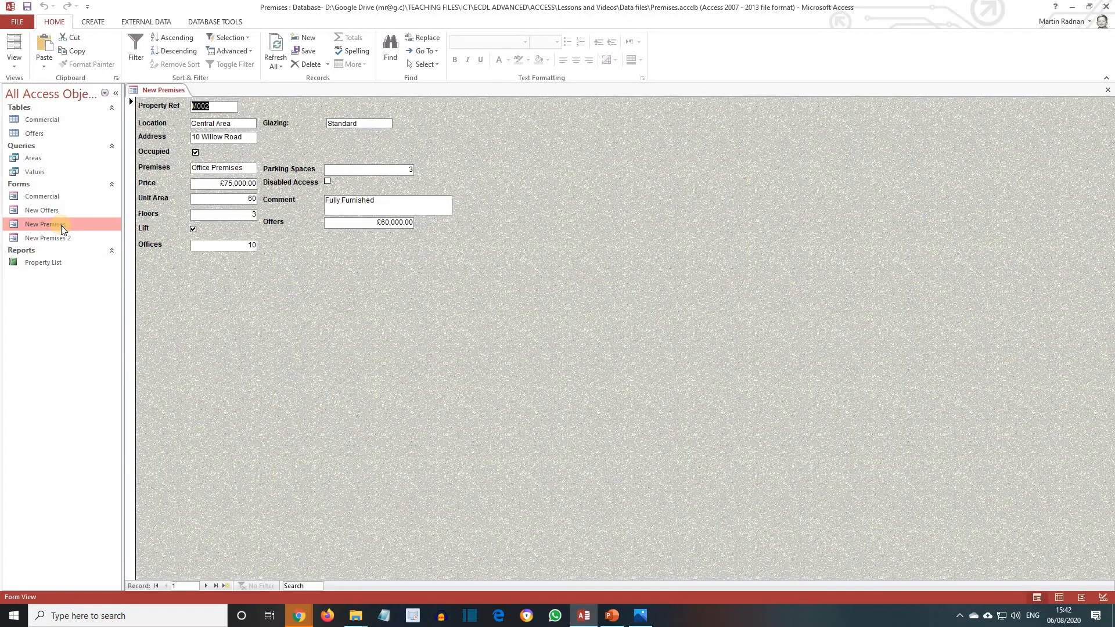
left_click(1106, 599)
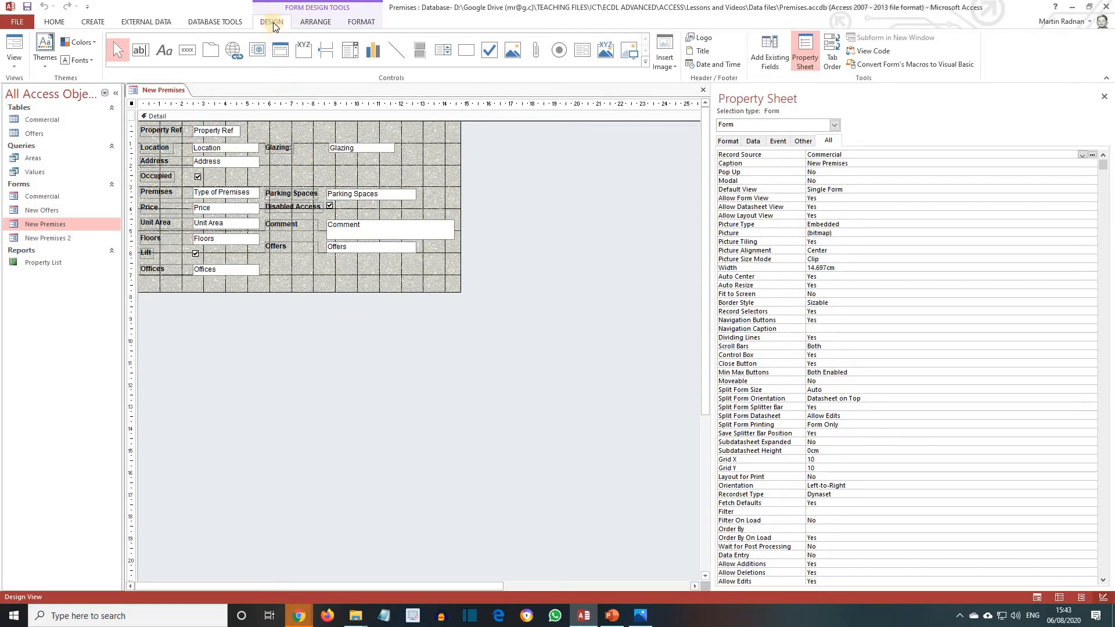
left_click(646, 61)
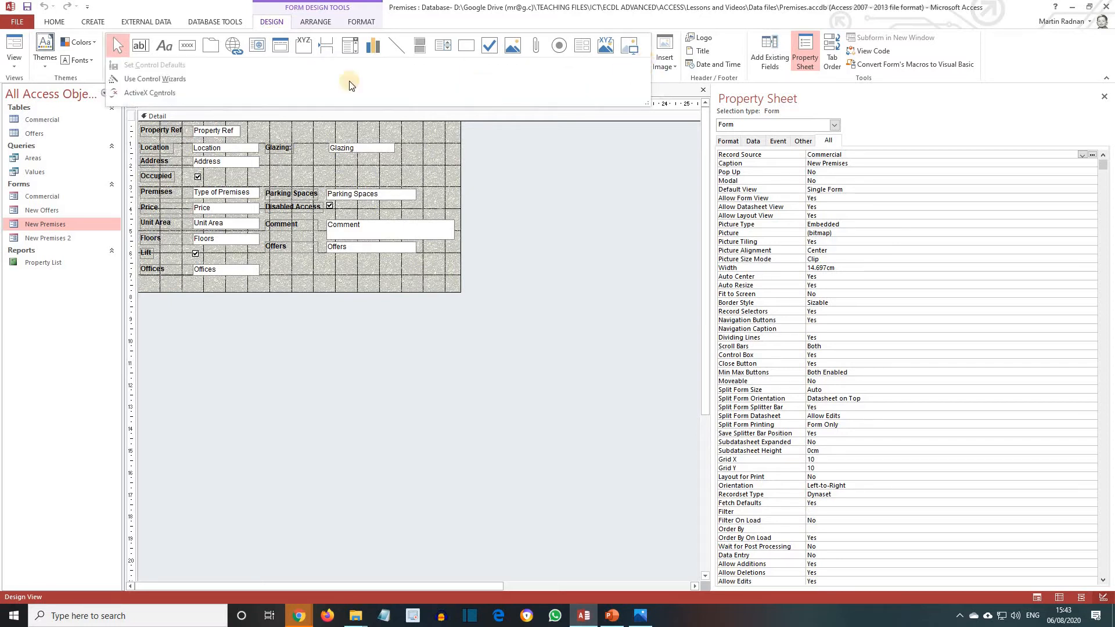
left_click(187, 78)
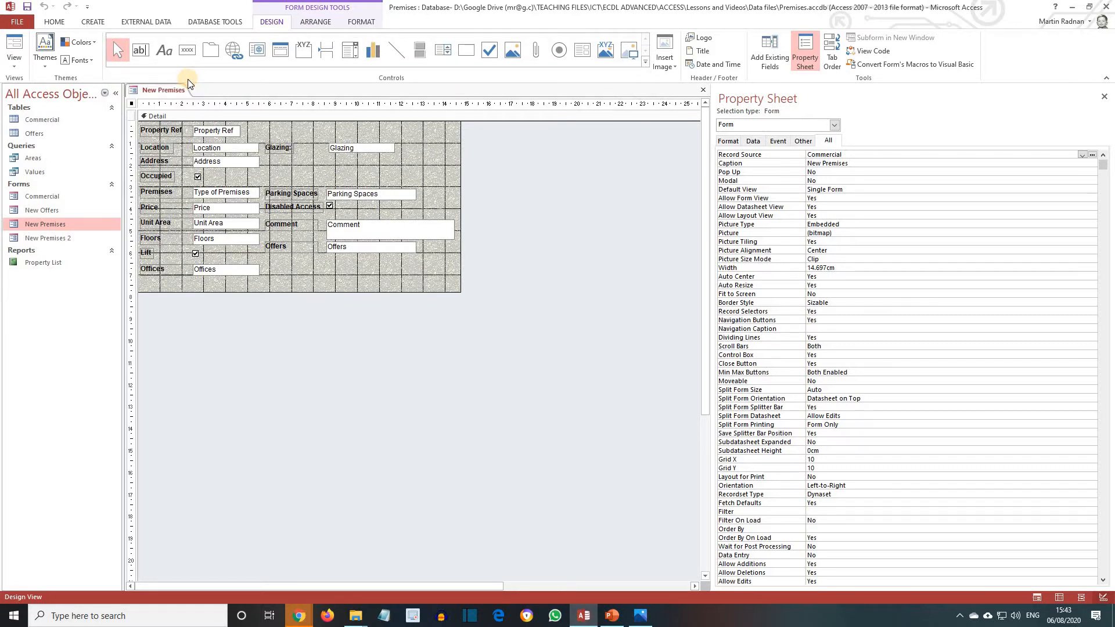
Replace the Glazing text box with a new list box in the same area, set to use typed-in values.
left_click(359, 148)
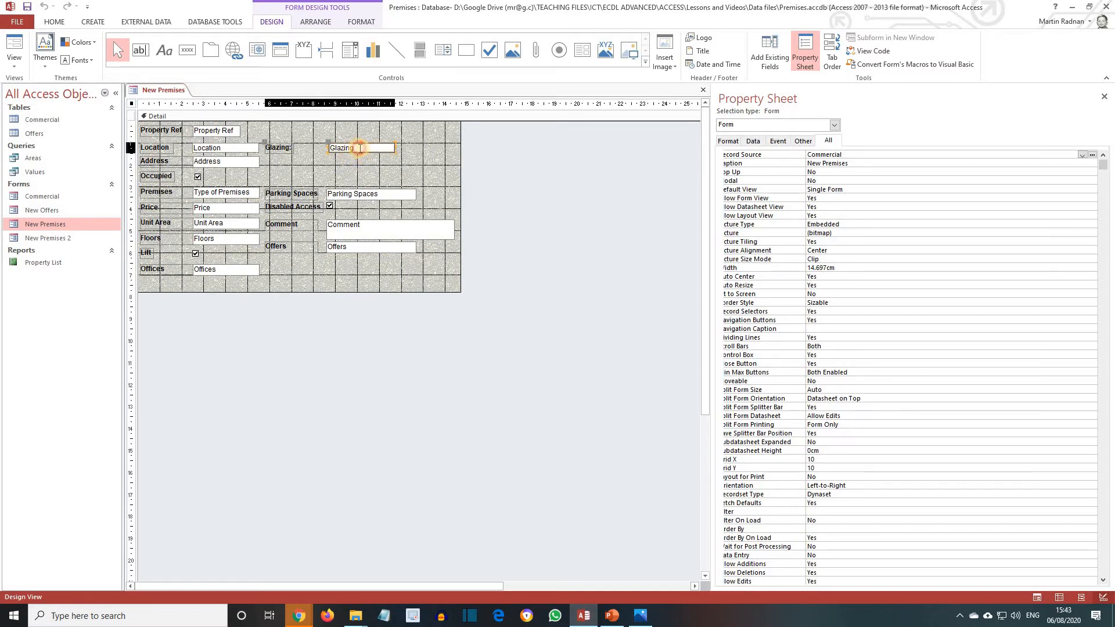
key("Delete")
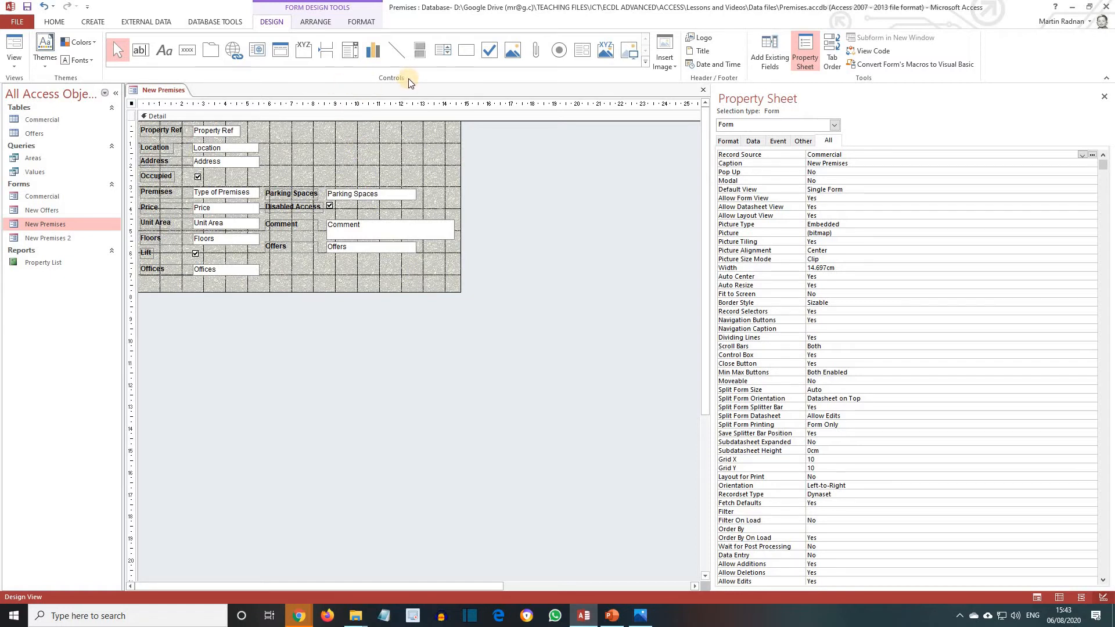
left_click(444, 54)
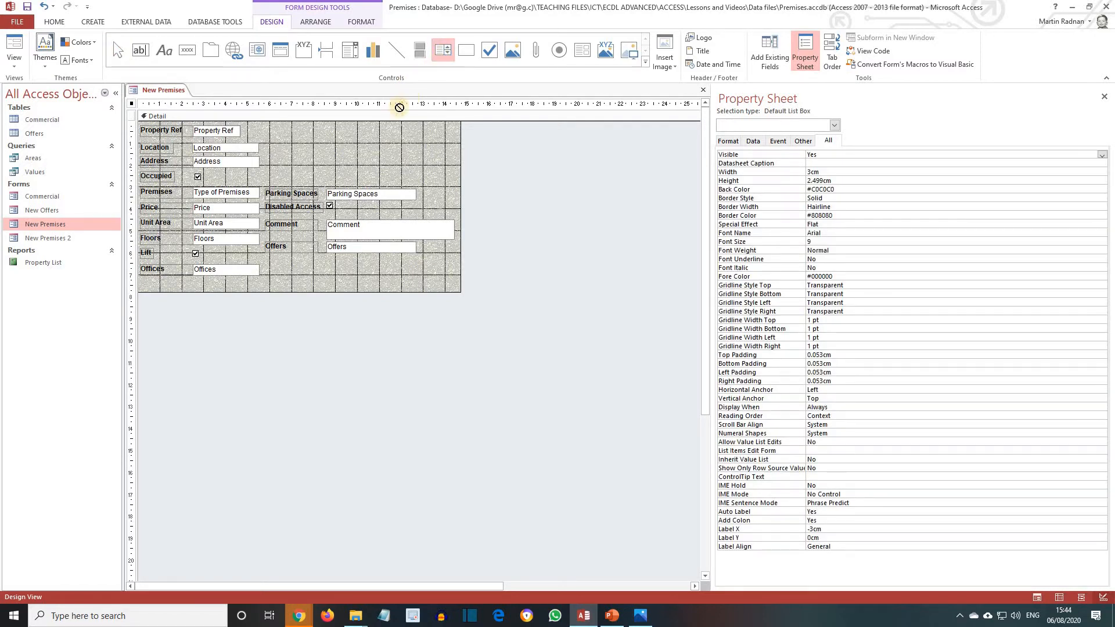
left_click(335, 154)
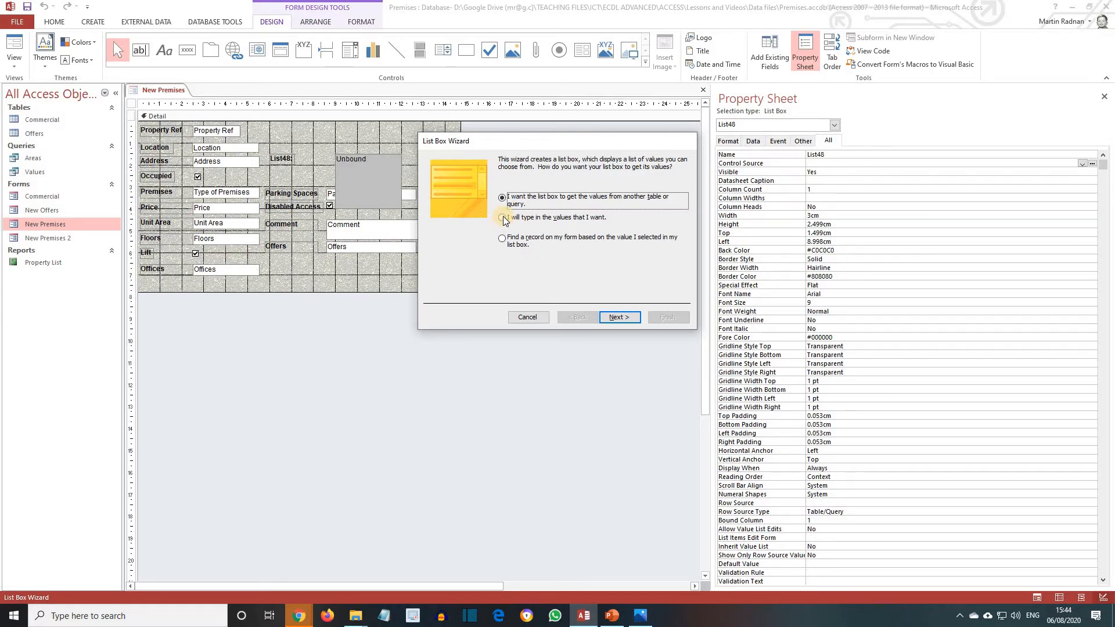
left_click(504, 218)
left_click(616, 319)
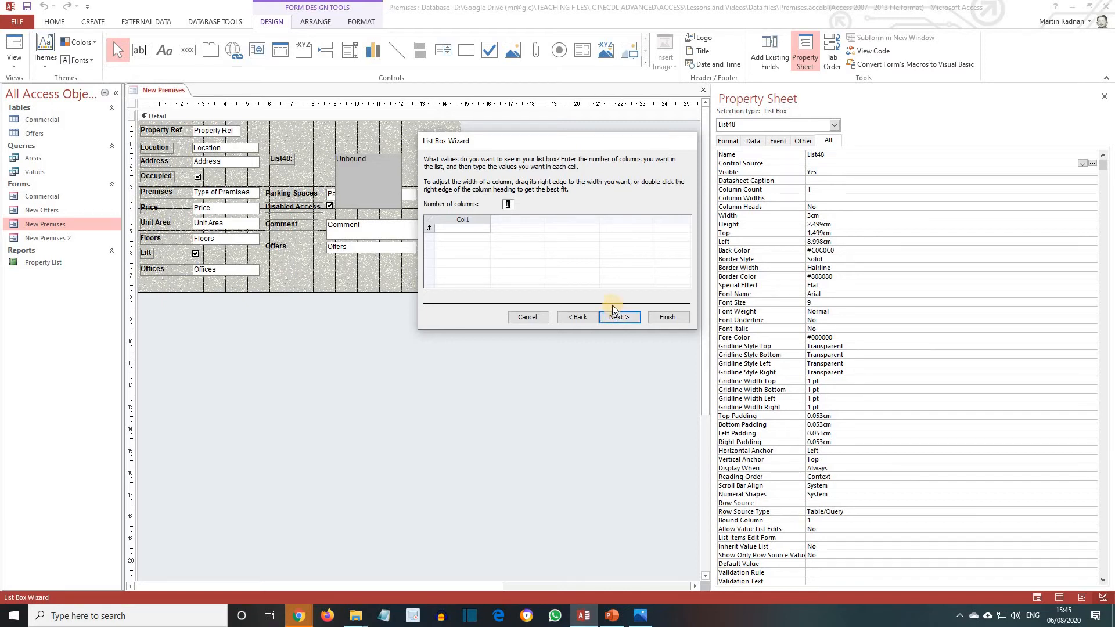
Enter None, Standard, Tinted and Double as the list box values in one column.
left_click(442, 228)
type("None")
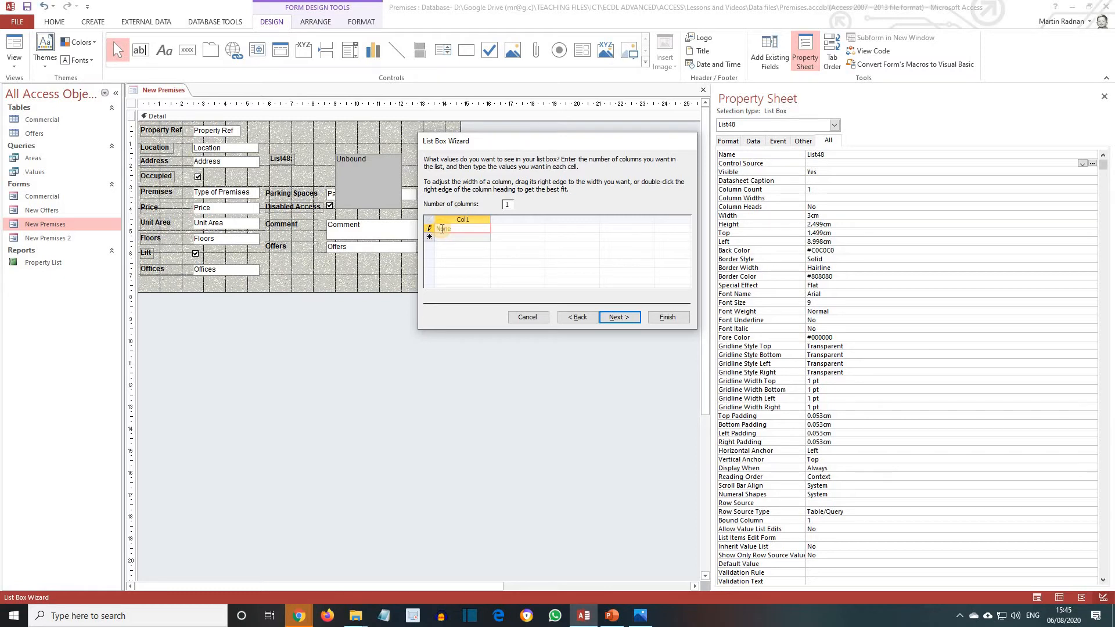
key("Return")
type("St")
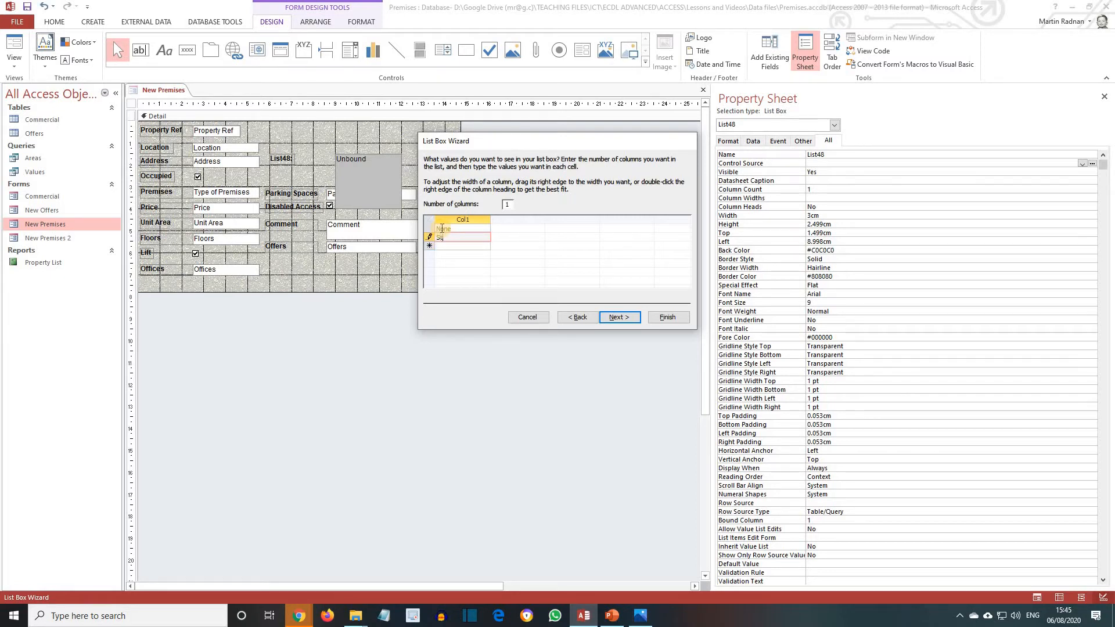
type("andard")
key("Return")
type("Tin")
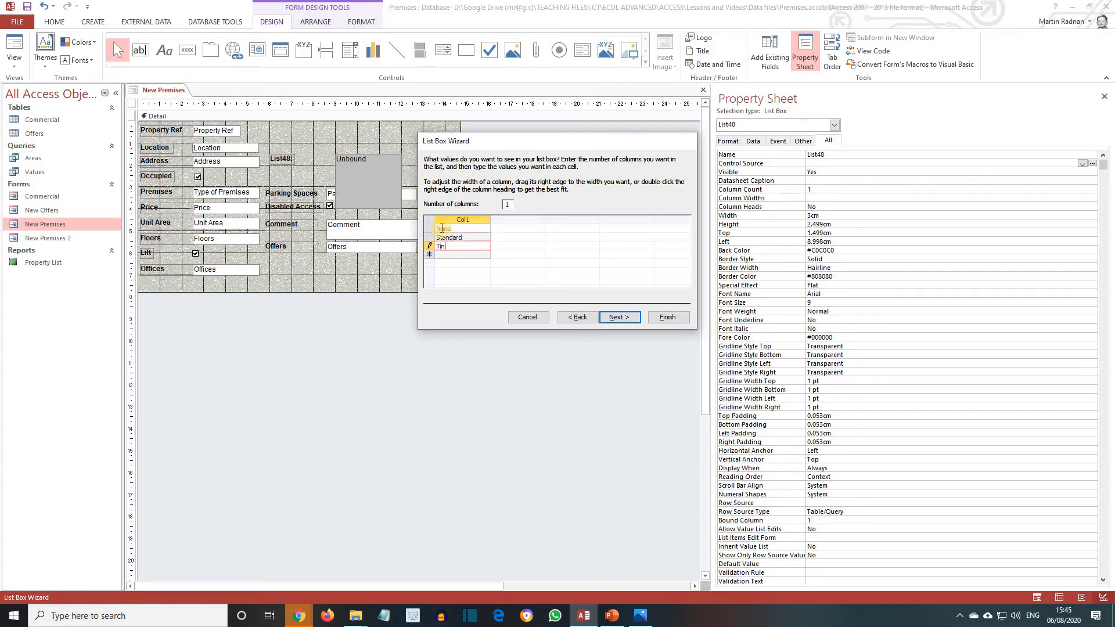
type("ted")
key("Return")
type("Double")
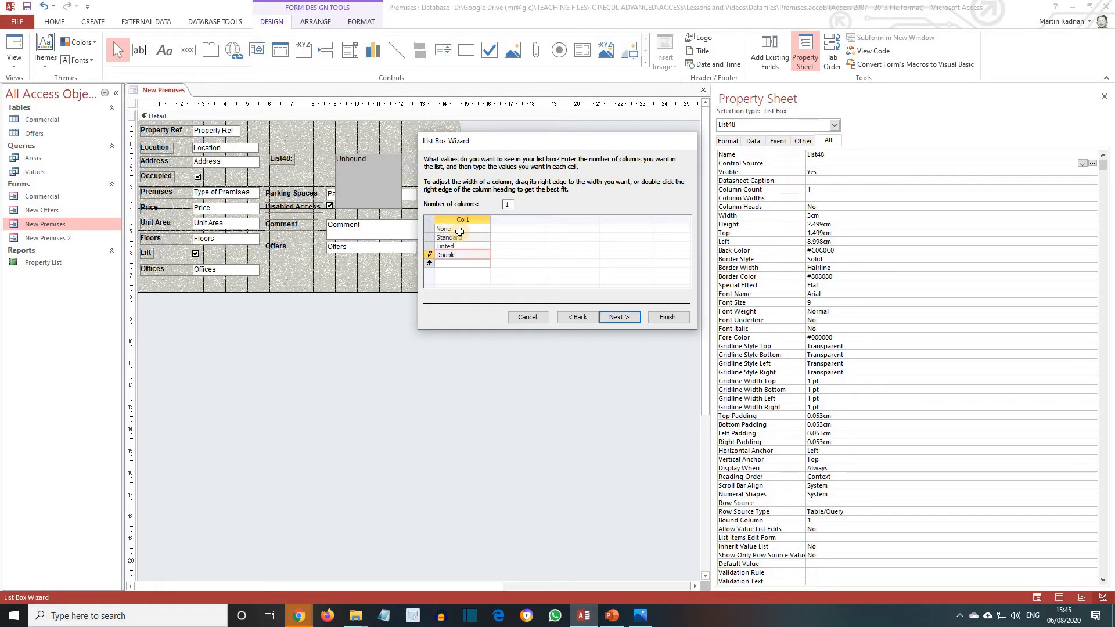
left_click(615, 318)
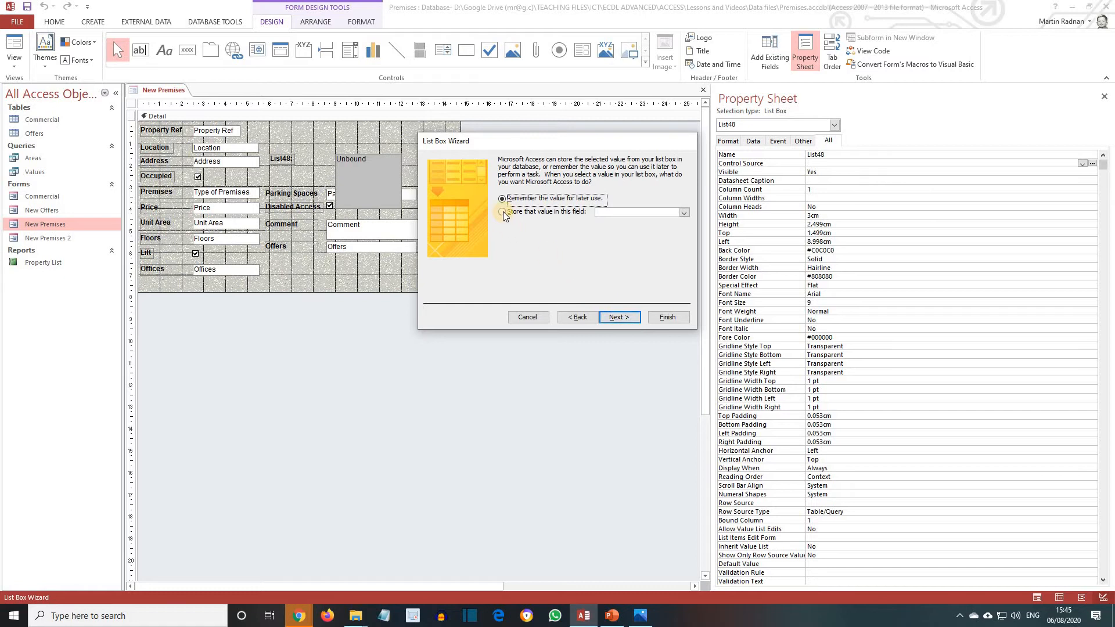
Store the selected value in the Glazing field and finish the list box with the label Glazing.
left_click(503, 212)
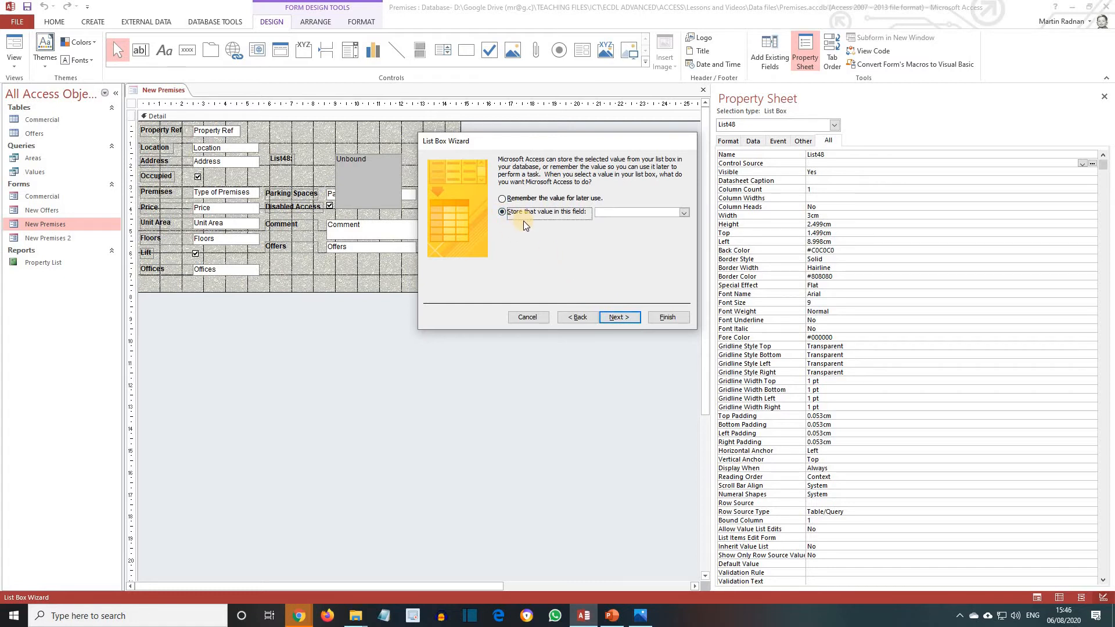
left_click(684, 213)
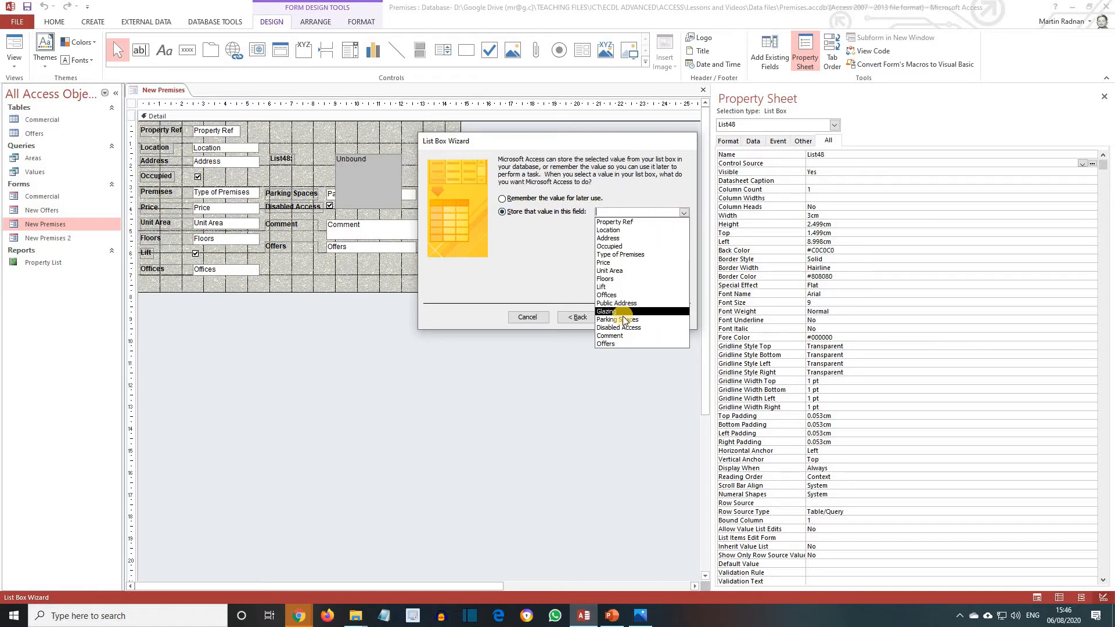
left_click(620, 312)
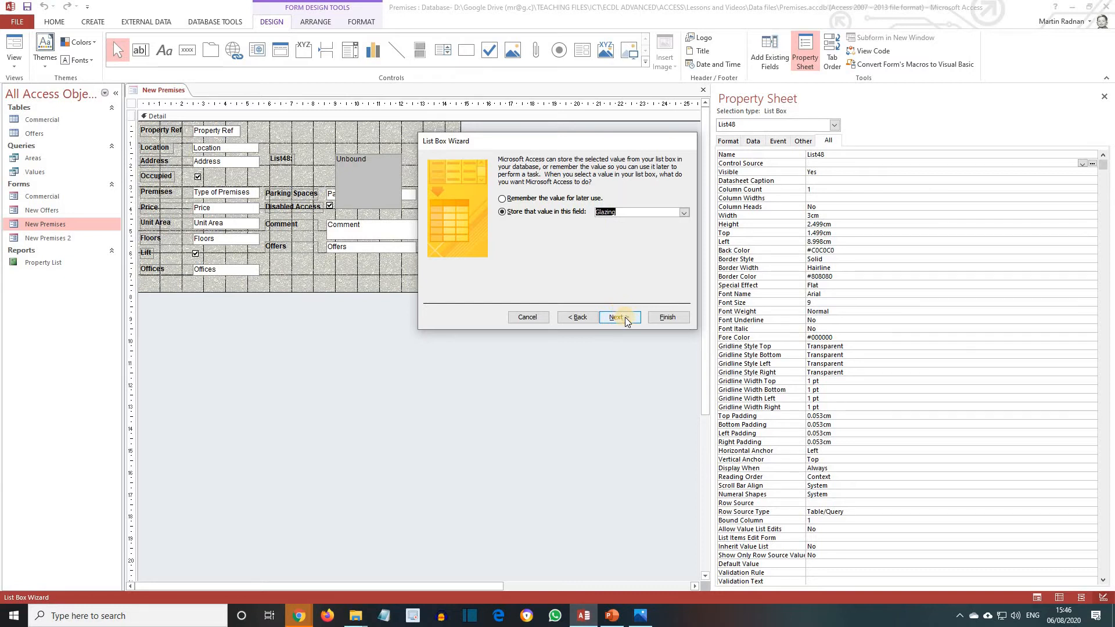
left_click(619, 317)
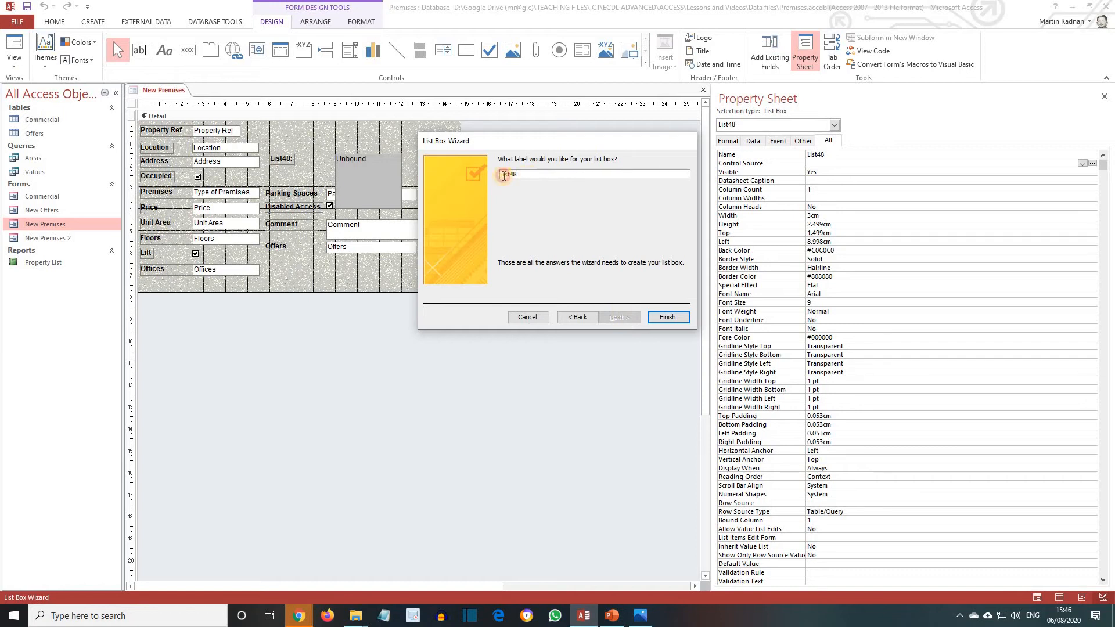
key("BackSpace")
type("Glazing")
left_click(664, 319)
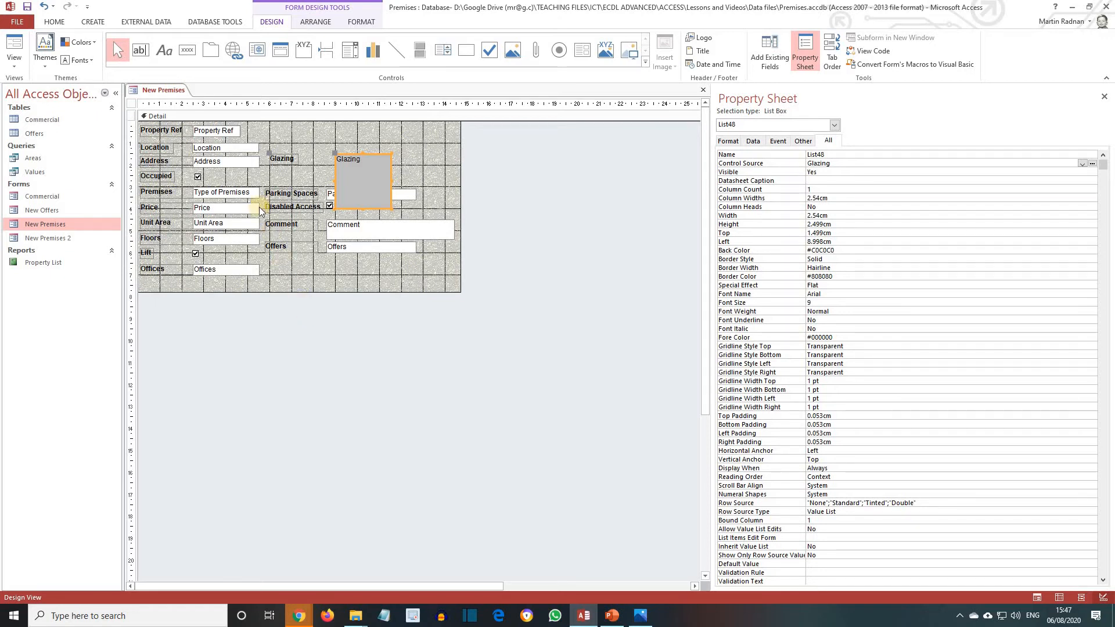
Copy the Location text box's formatting to the Glazing list box with Format Painter.
left_click(228, 147)
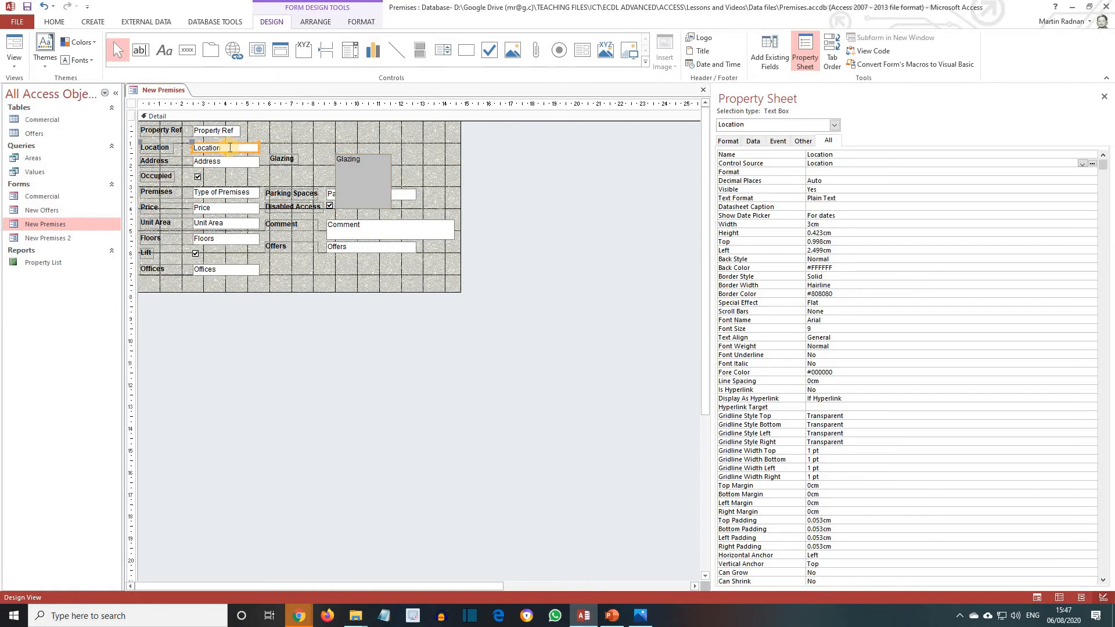
left_click(54, 22)
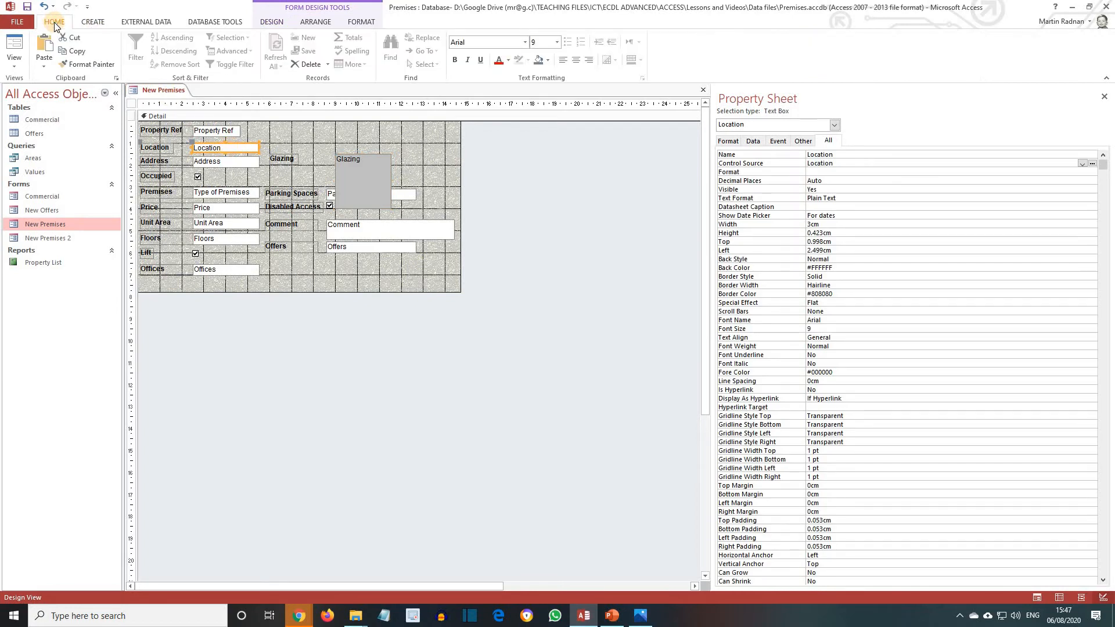
left_click(87, 63)
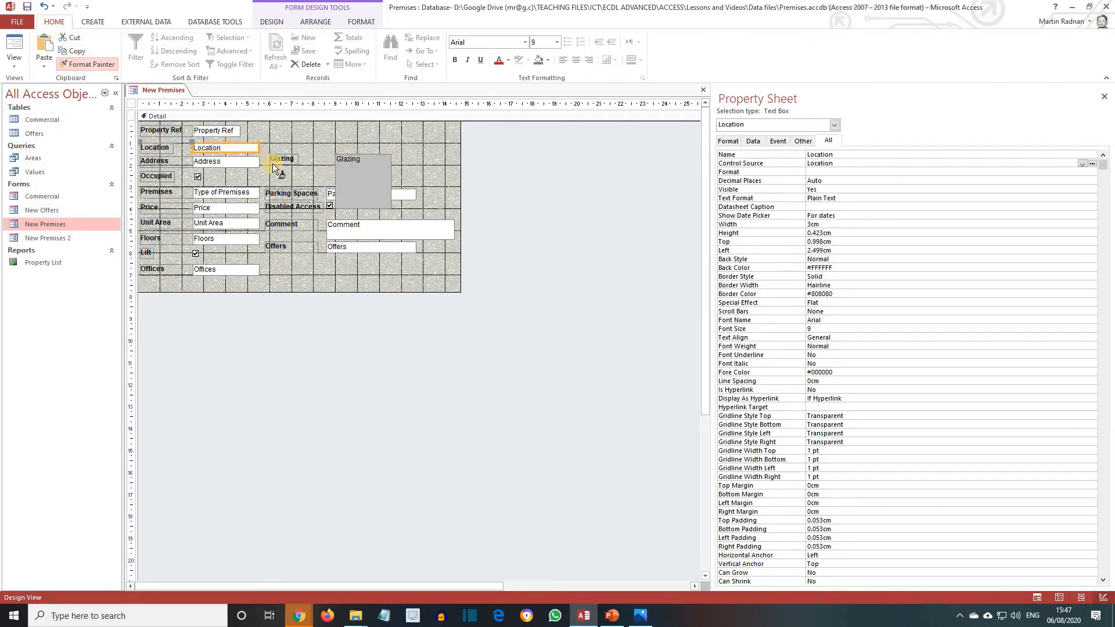
left_click(350, 159)
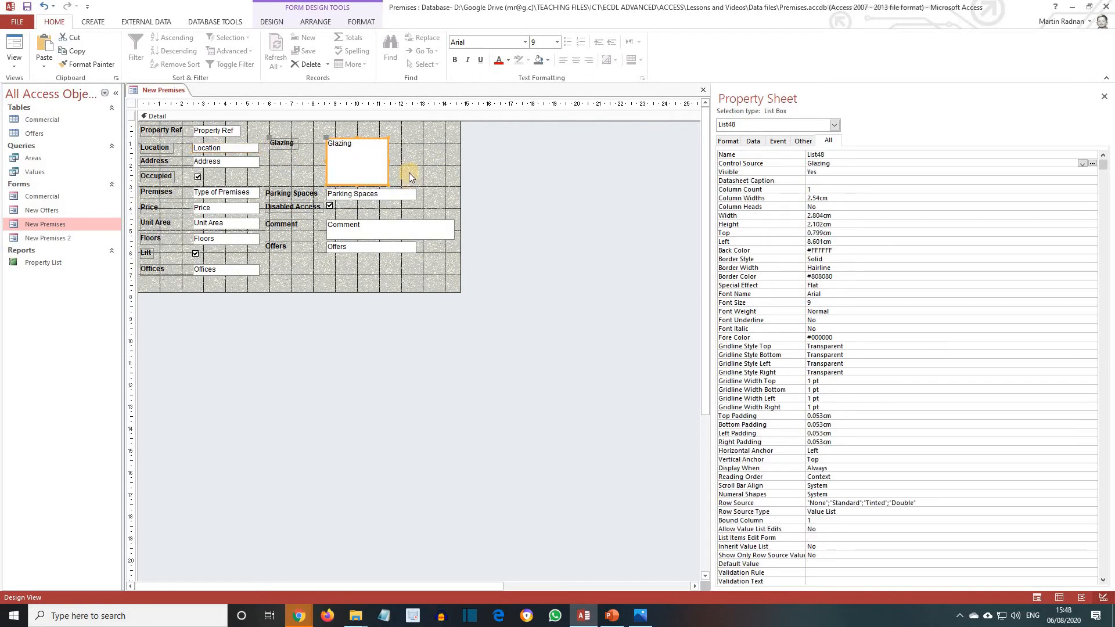
Save the New Premises form and display it in Form view.
right_click(177, 92)
left_click(203, 103)
left_click(19, 66)
left_click(33, 86)
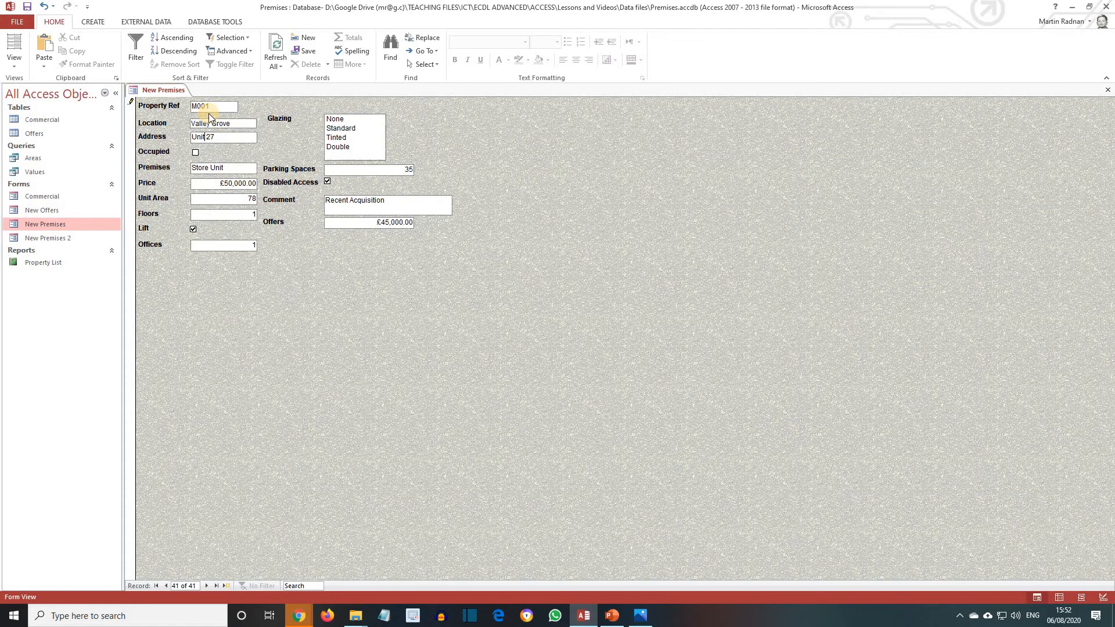
Try Standard glazing for property M001, settle on Double, and start a new blank record.
left_click(344, 128)
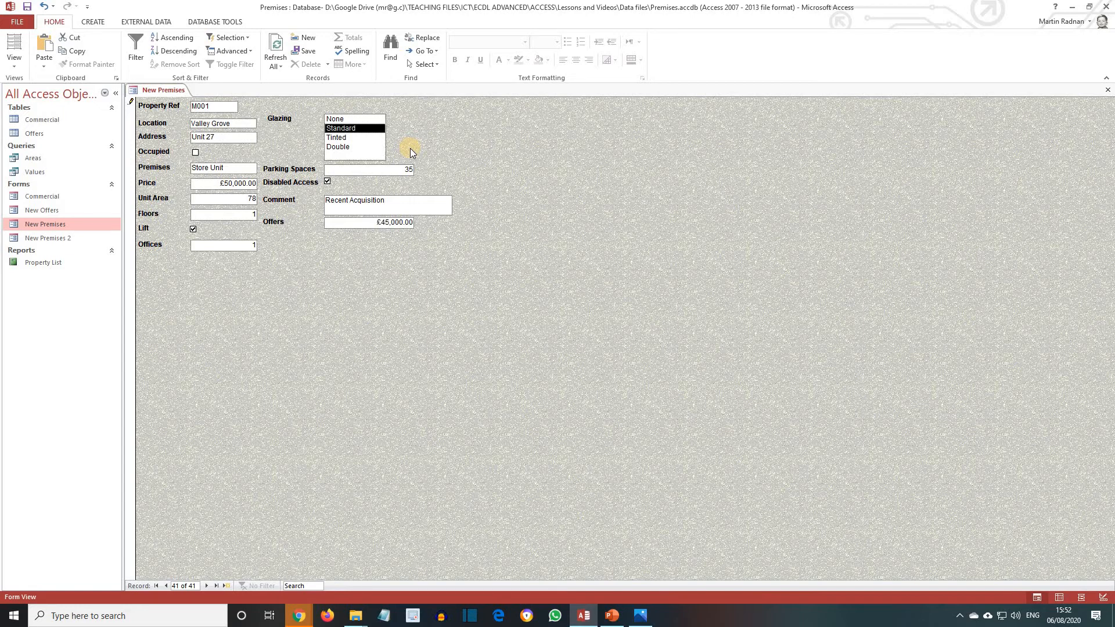
left_click(341, 147)
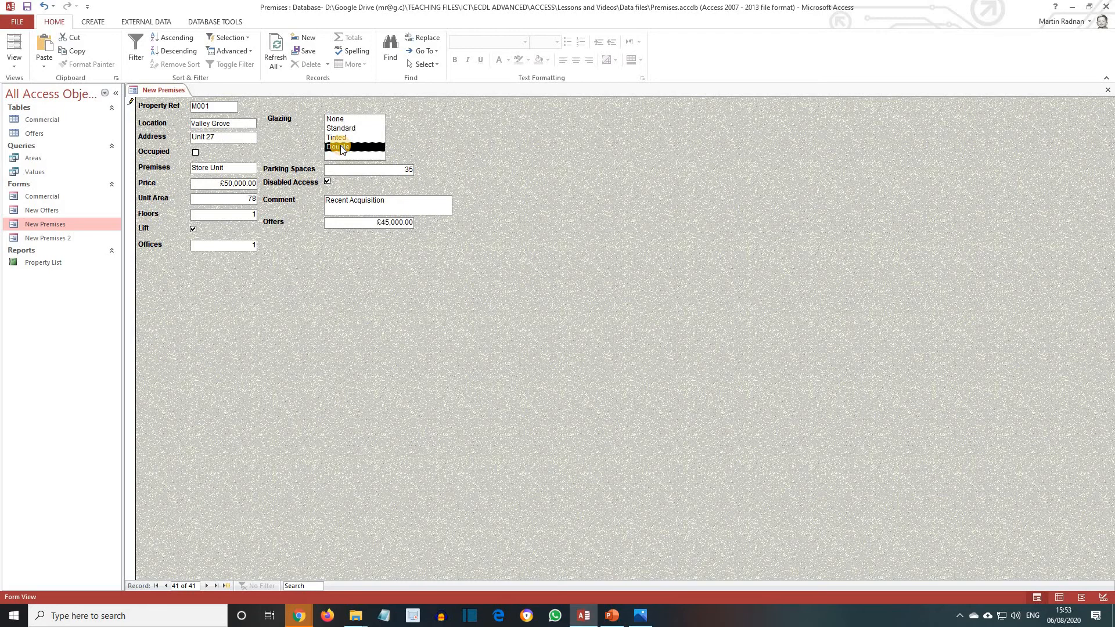
left_click(288, 355)
left_click(227, 585)
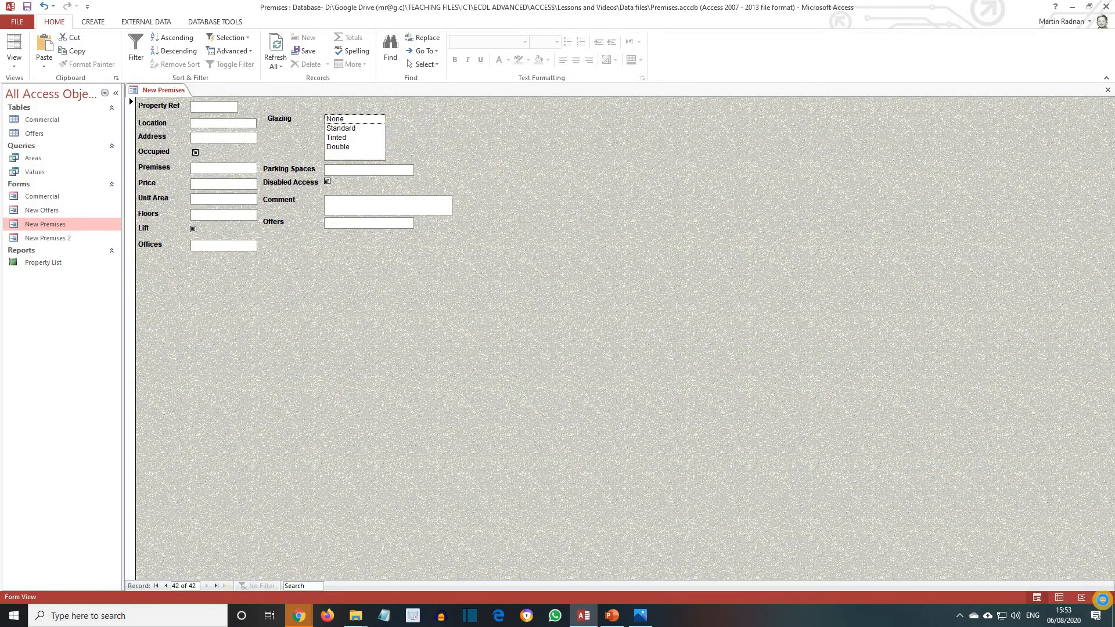
Set the Glazing list box's default value to Standard in Design view.
left_click(1103, 598)
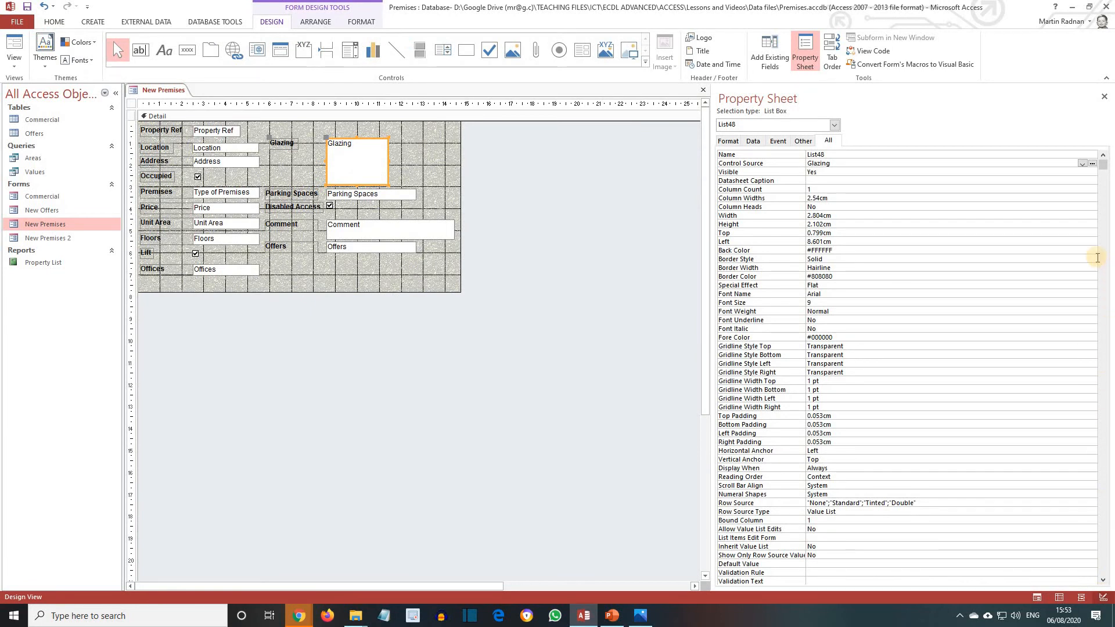
scroll(759, 145, "down", 1)
left_click(759, 145)
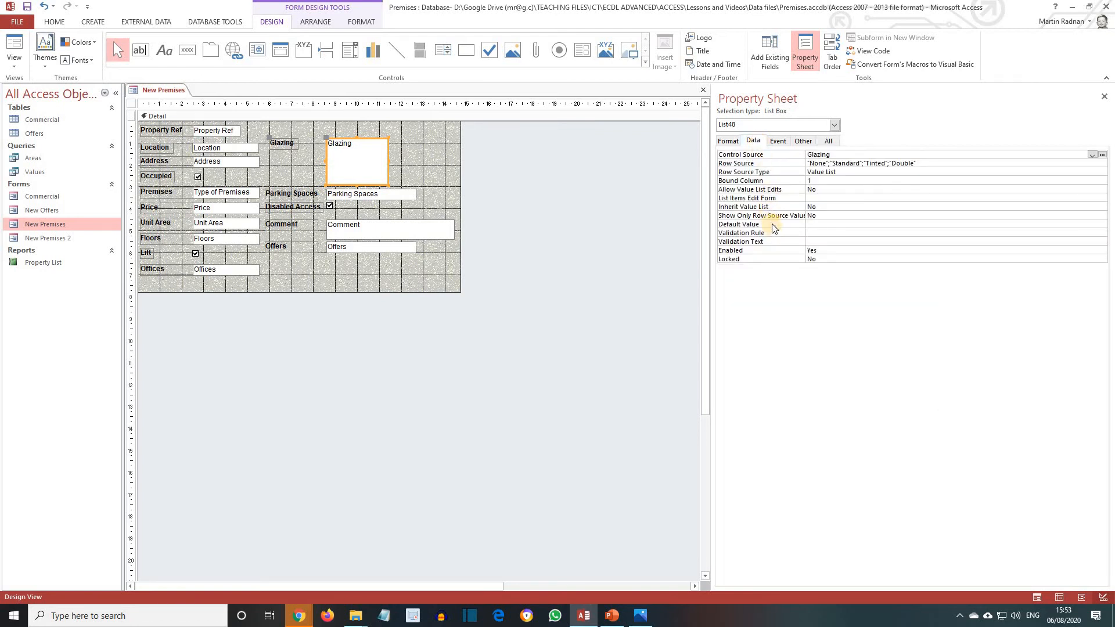
left_click(824, 225)
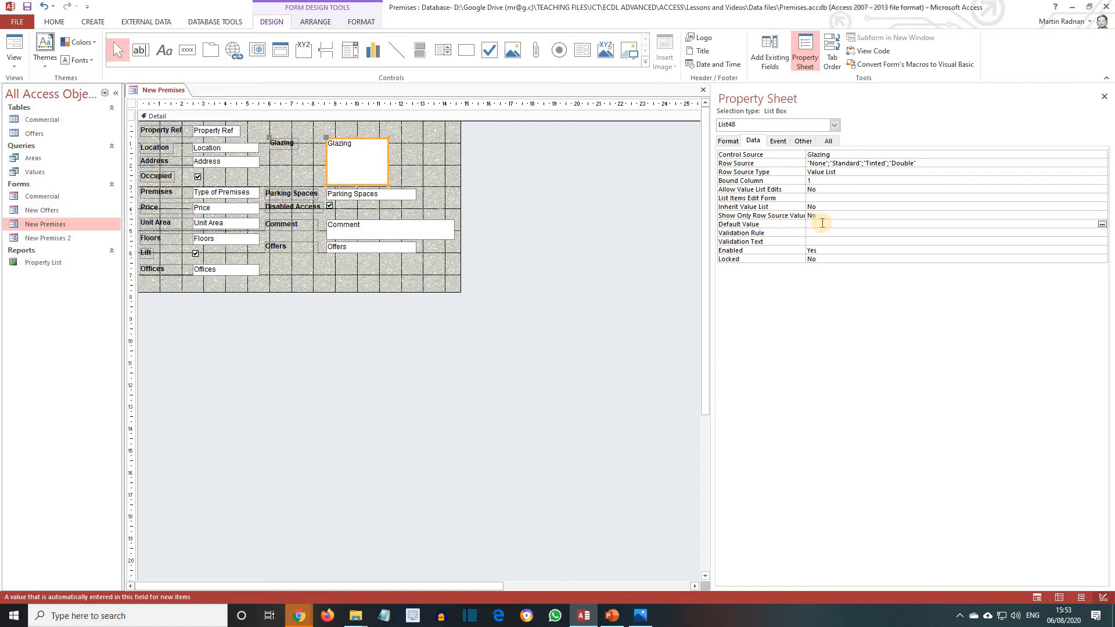
type("Standard")
Display the form in Form view and go to a new blank record to check the default glazing.
left_click(21, 57)
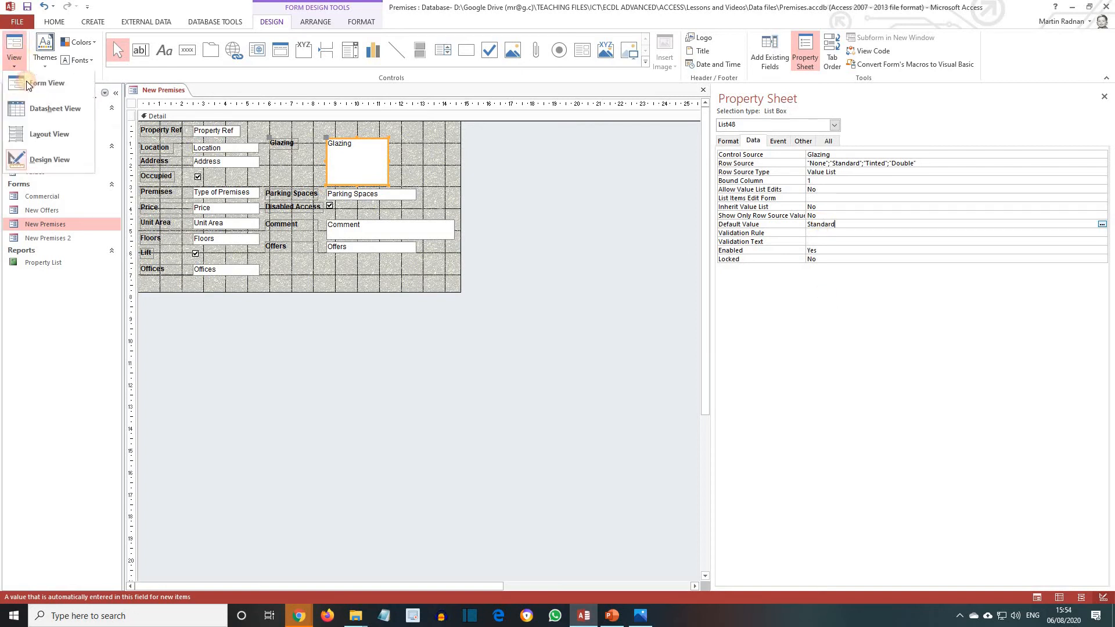
left_click(26, 82)
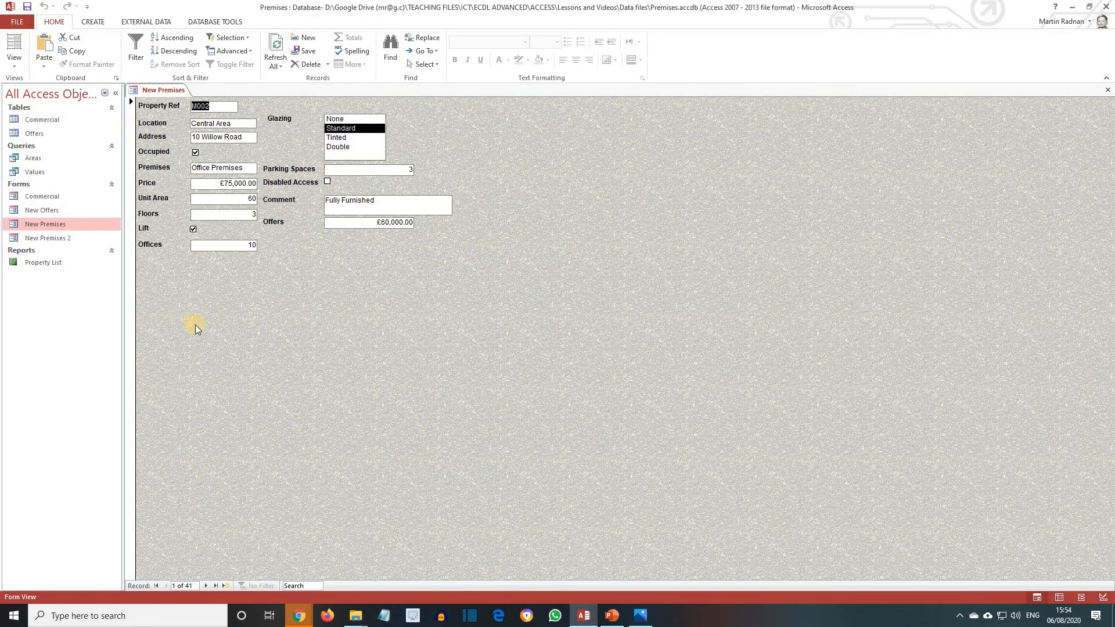
left_click(225, 586)
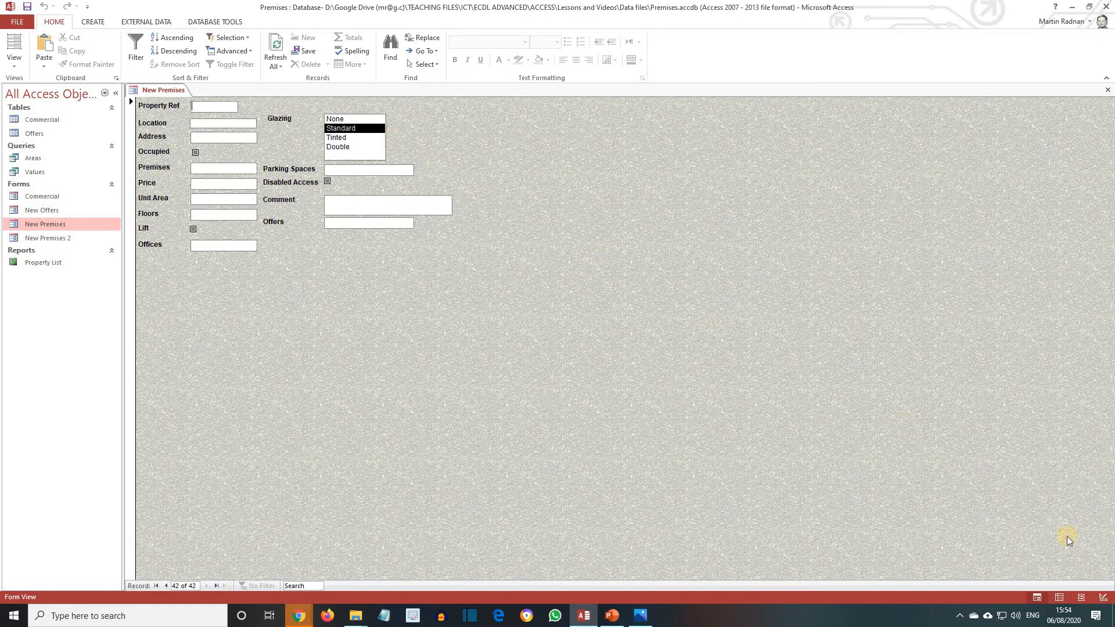
Shorten the Glazing list box in Design view to about two rows high.
left_click(1104, 598)
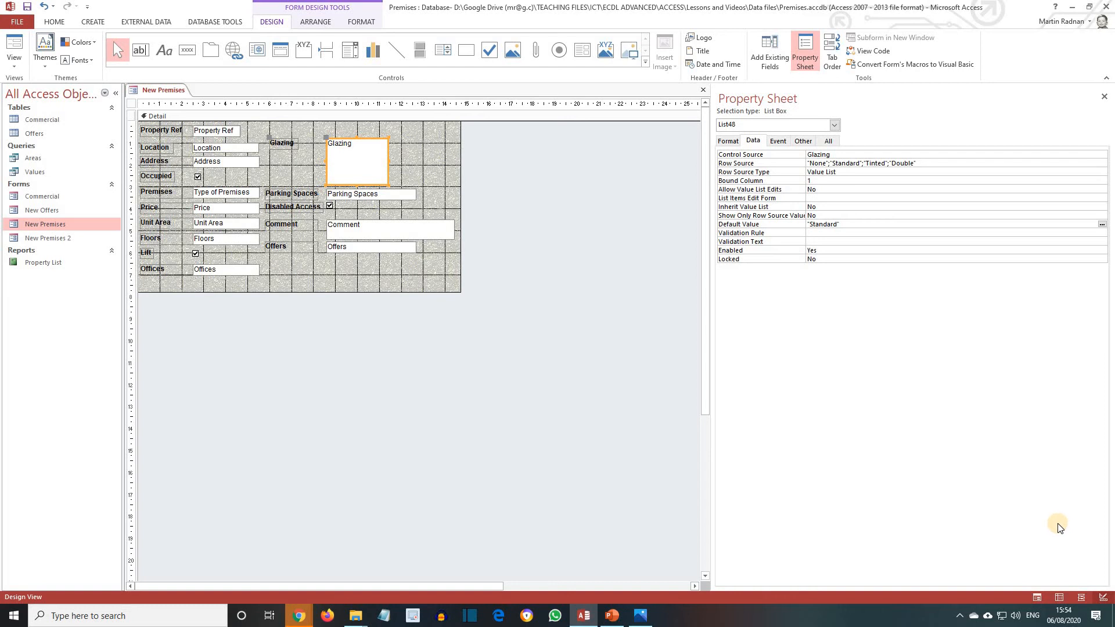
left_click(355, 174)
left_click_drag(357, 178, 359, 158)
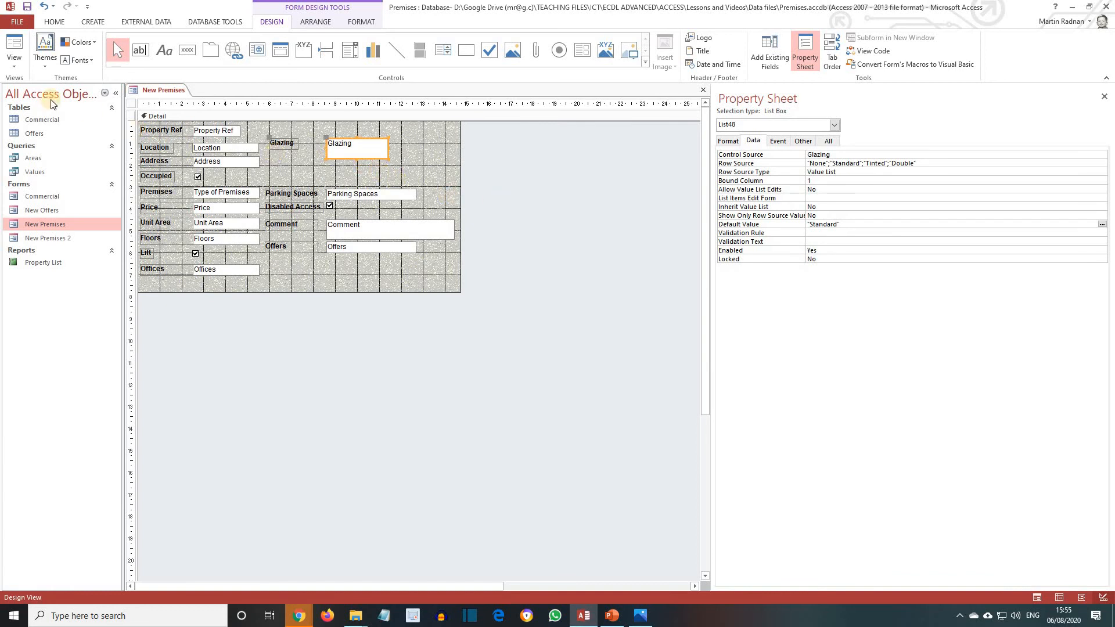
Return the New Premises form to Form view and save it.
left_click(14, 58)
left_click(36, 92)
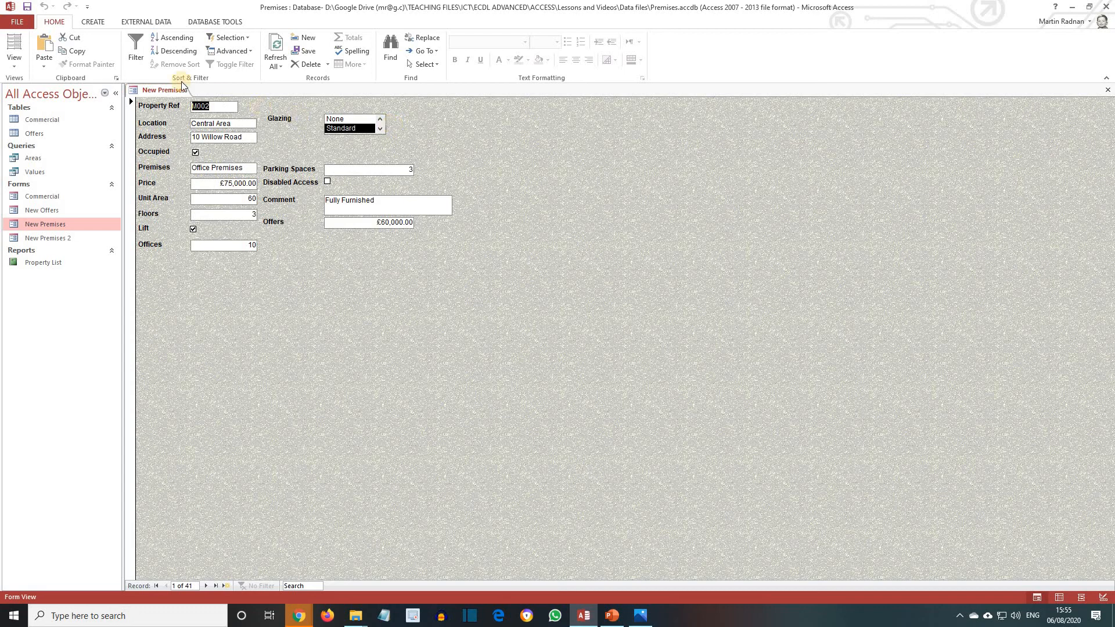
right_click(167, 92)
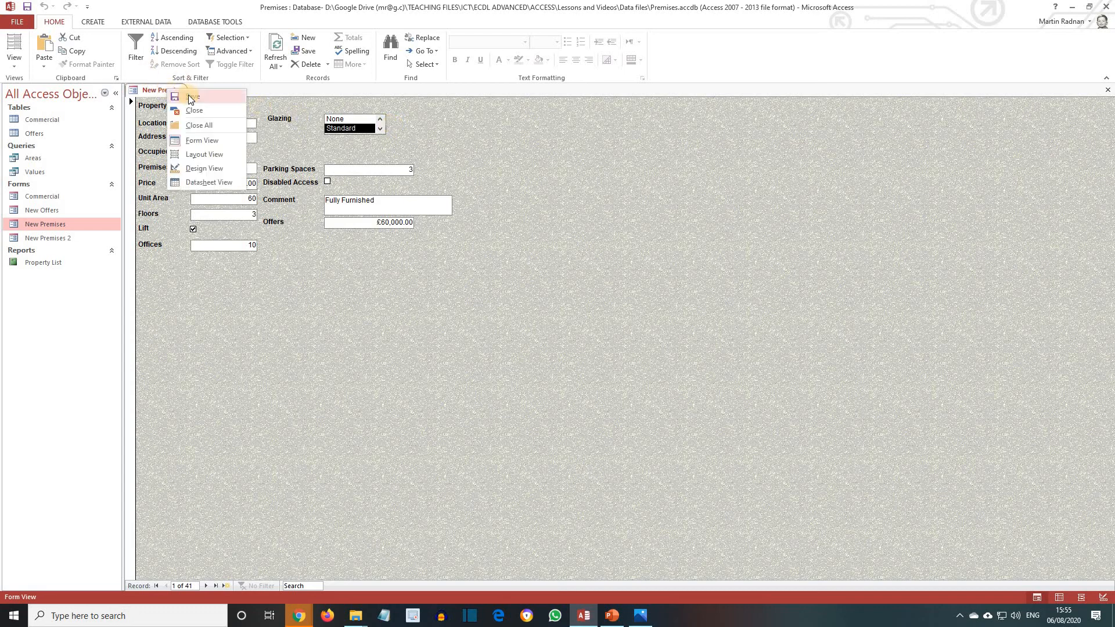
left_click(189, 96)
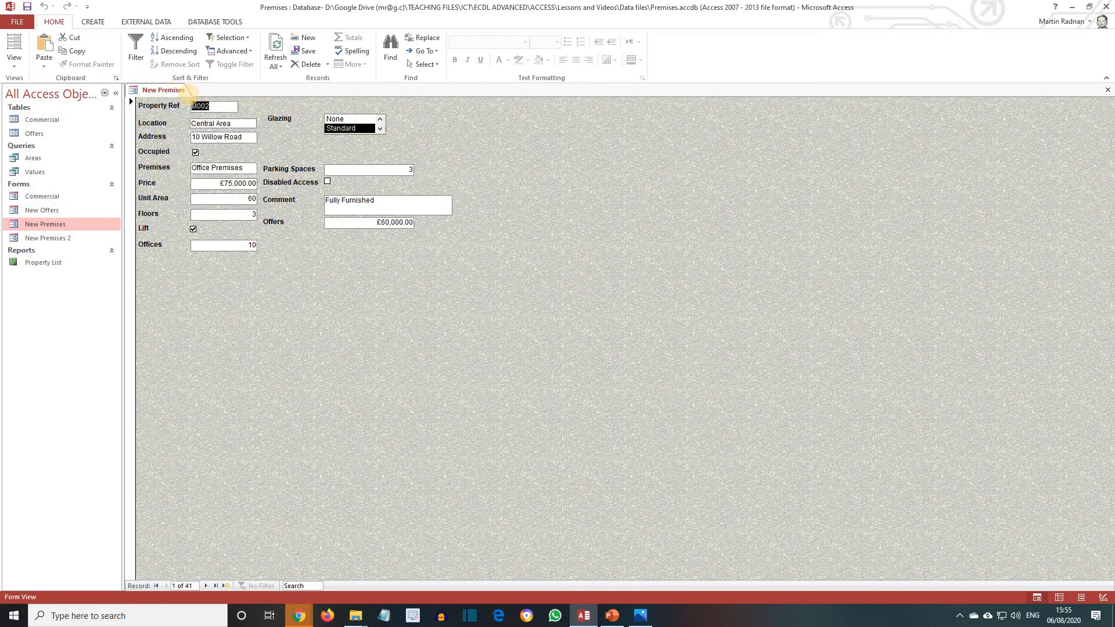